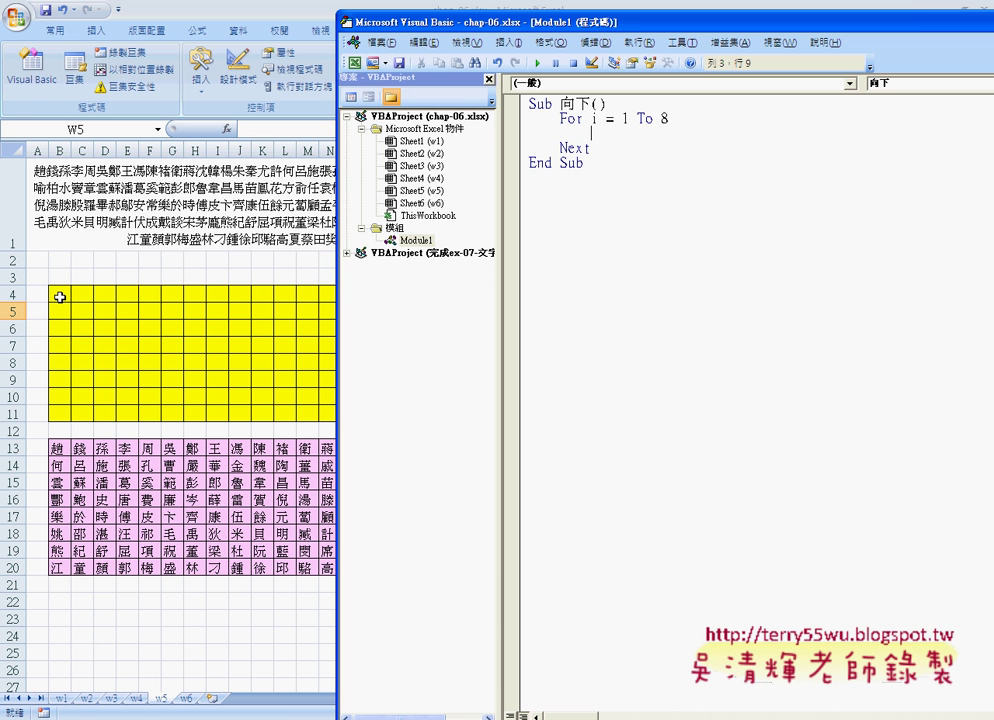
Type cells(4,2)= on the empty line inside the For i = 1 To 8 loop.
type("c")
type("ell")
type("s(")
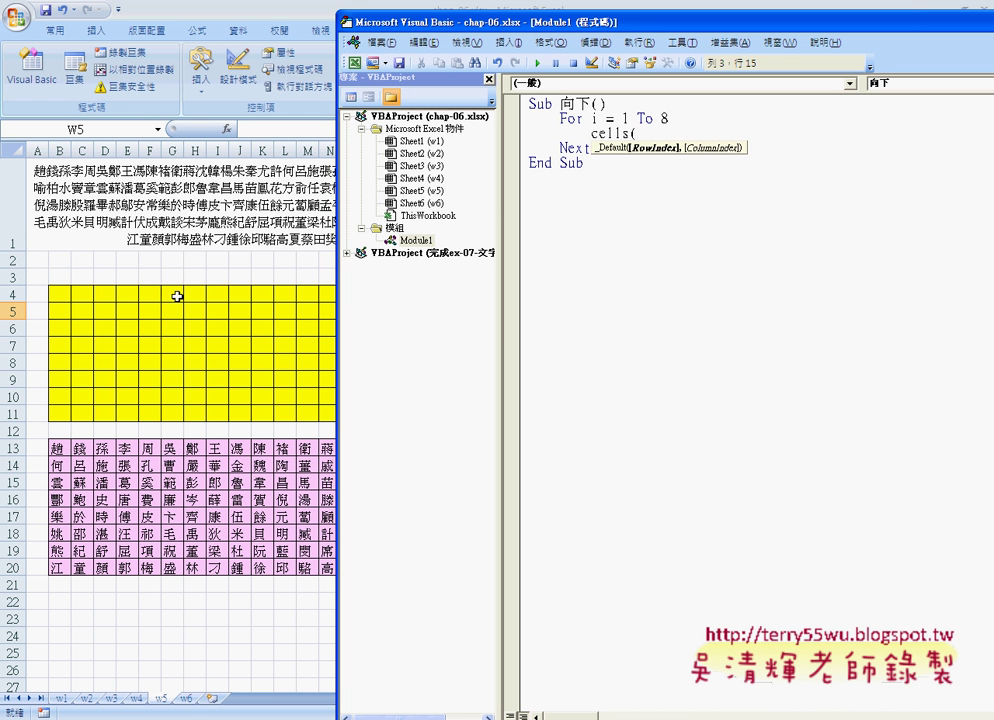
type("4,")
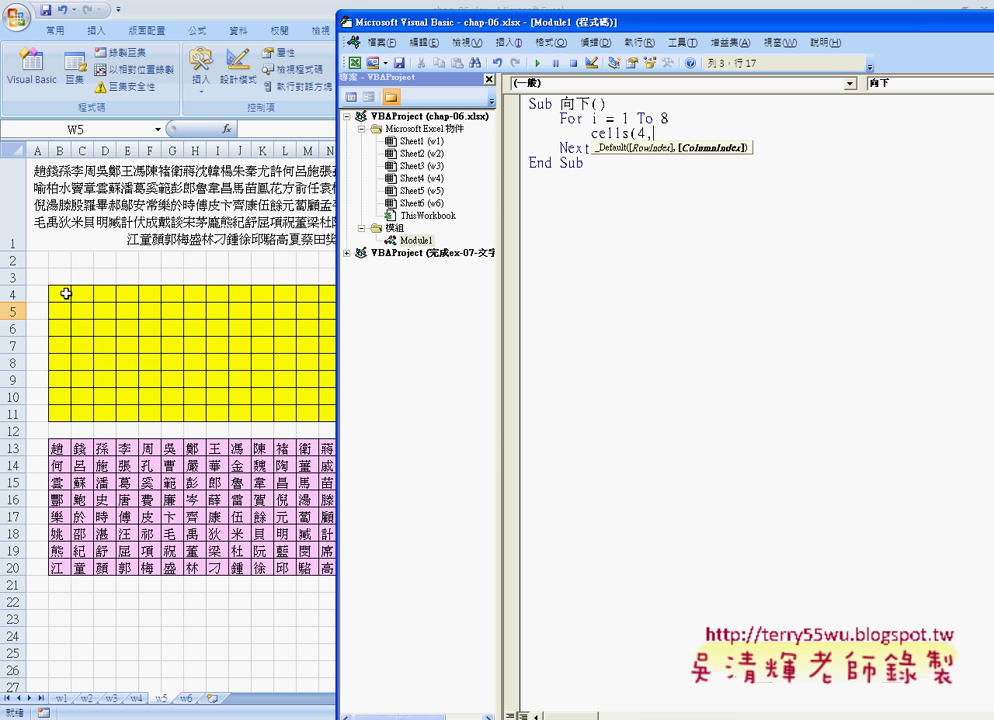
type("2")
type(")=")
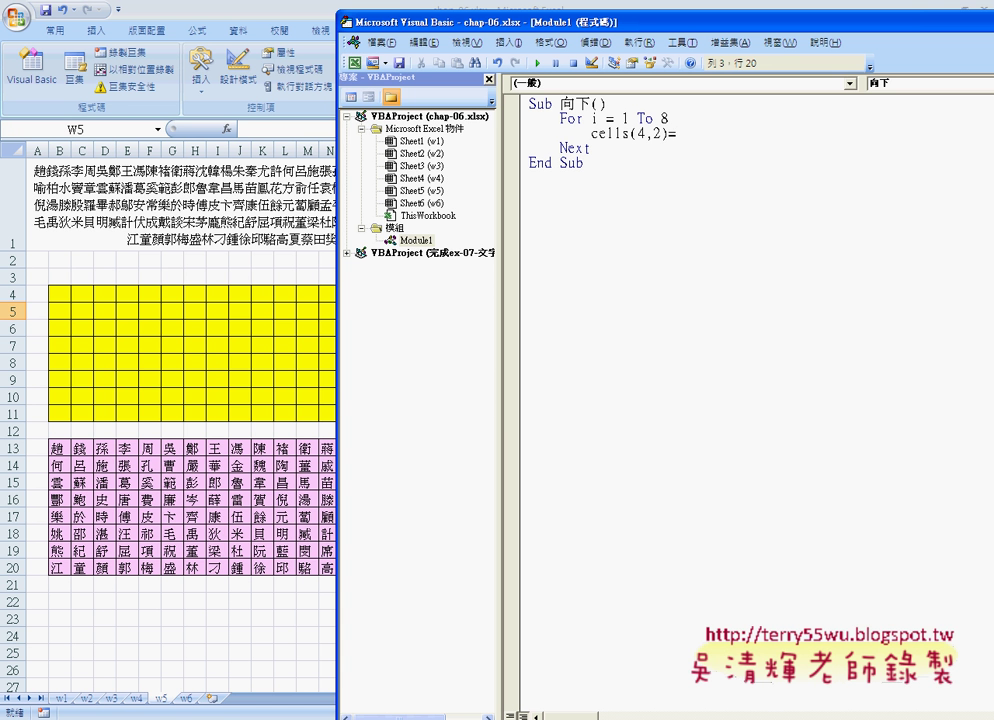
Replace the trailing = on the cells(4,2) line with .Formula="".
key("BackSpace")
type(".")
key("BackSpace")
type("=")
key("BackSpace")
type(".")
type("Fo")
type("r")
type("mu")
type("la=")
type("\"\"")
Fill the formula string so the line assigns "=mid(A1," to cells(4,2).
key("Left")
type("+")
key("BackSpace")
type("=")
type("mid")
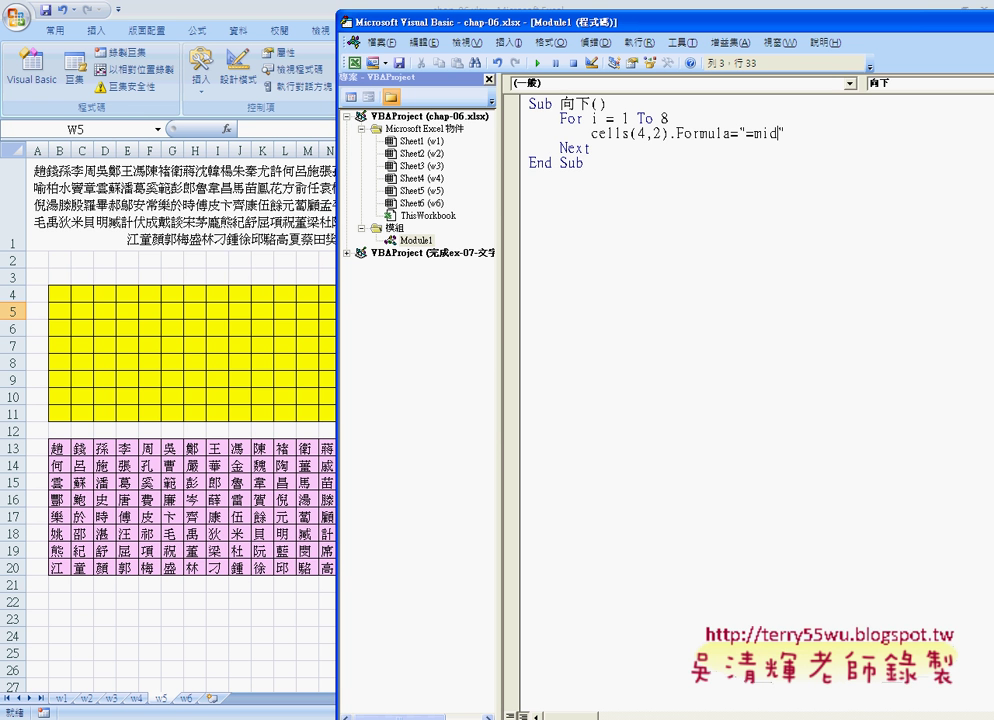
type("(")
type("A")
type("1")
type(",")
type("\"")
Let the line auto-format to Cells(4, 2).Formula = "=mid(A1," and append & after it.
left_click_drag(594, 118, 640, 118)
left_click(640, 118)
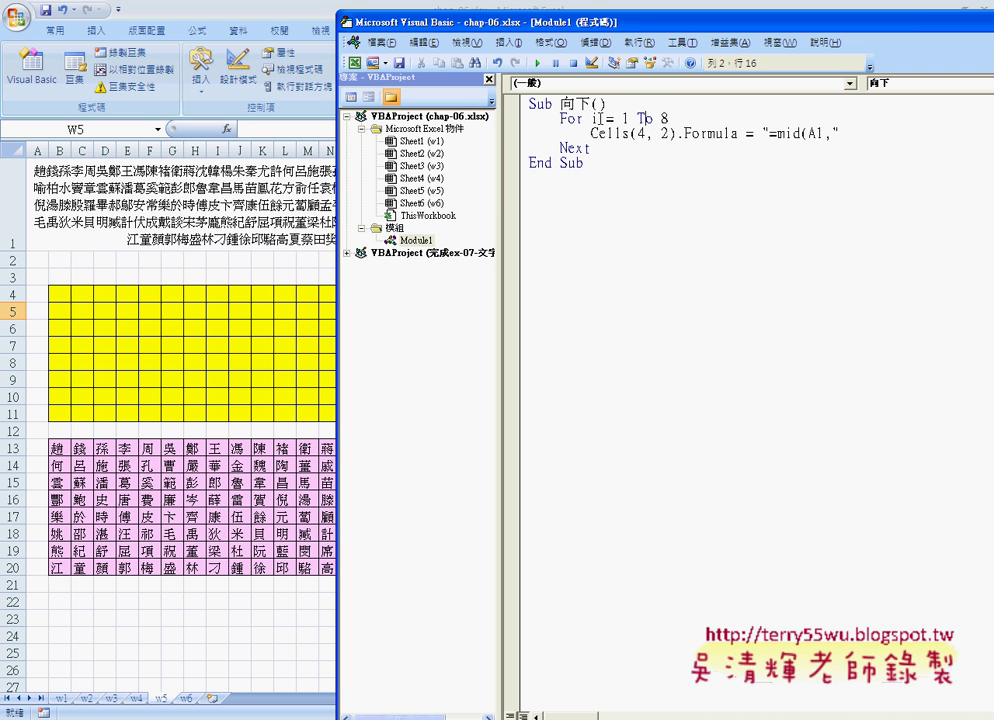
double_click(626, 118)
double_click(594, 118)
left_click(864, 134)
type("&")
left_click(833, 133)
left_click_drag(833, 133, 769, 133)
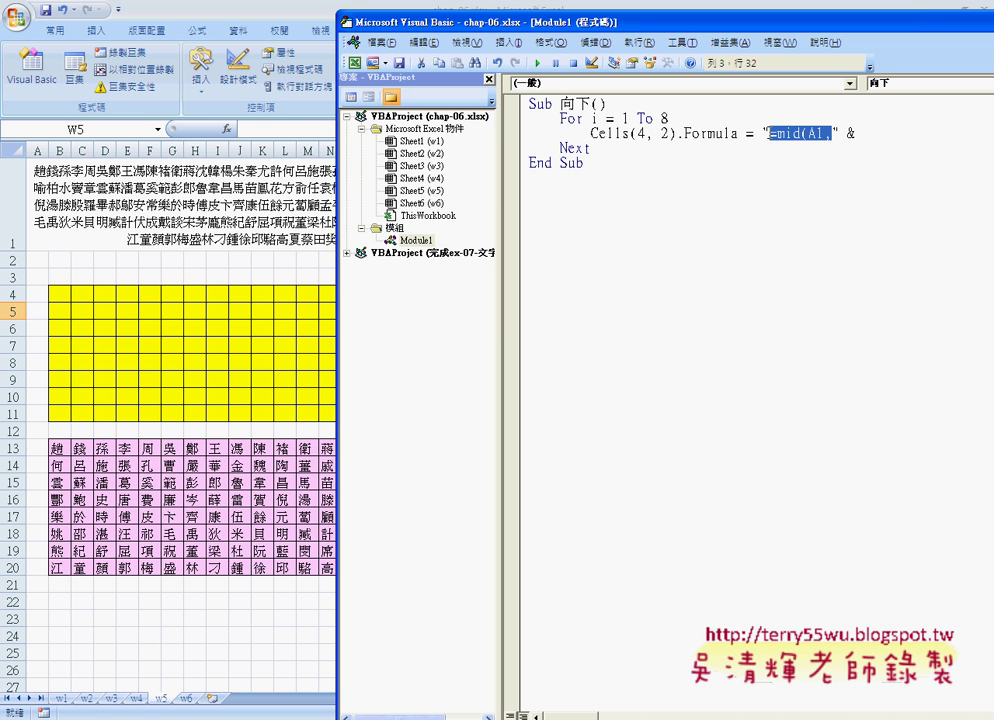
left_click(862, 134)
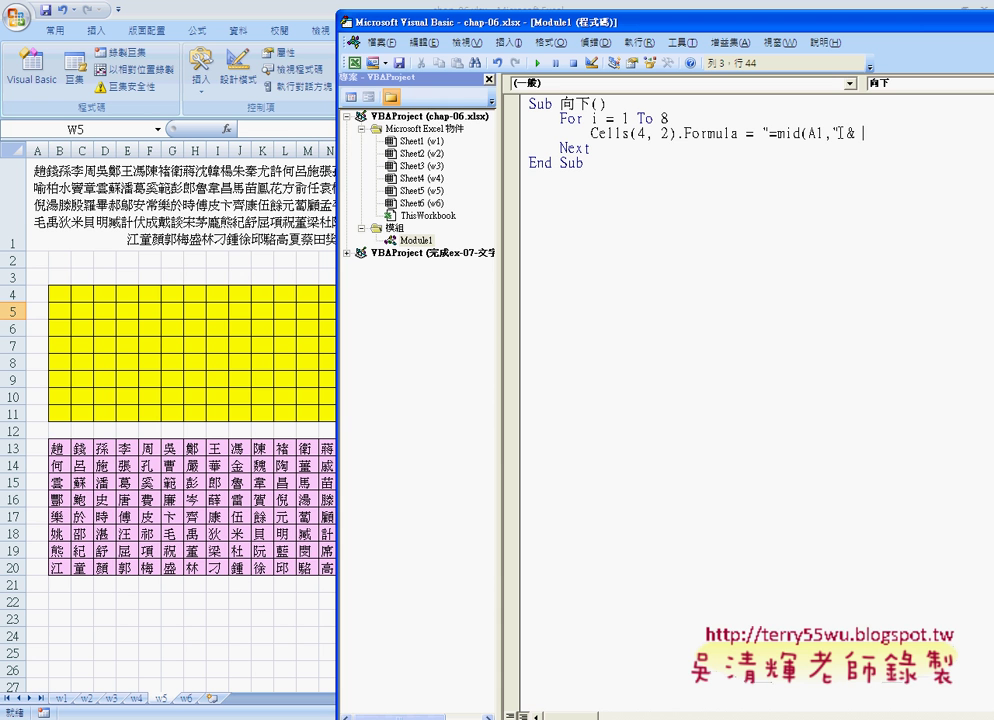
key("Left")
key("Left")
left_click(862, 132)
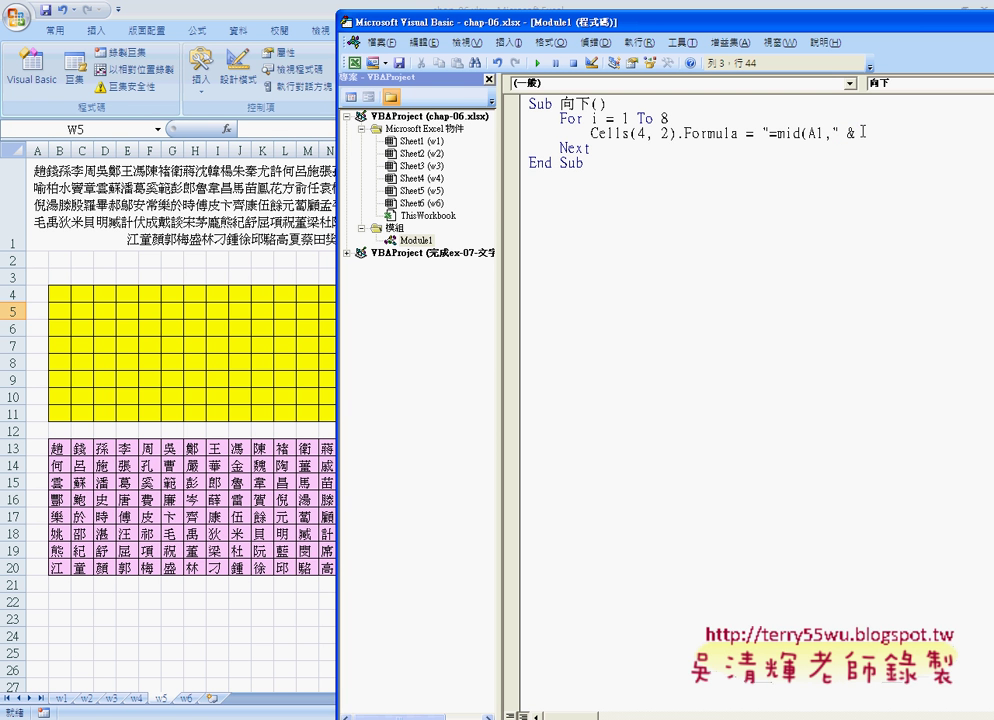